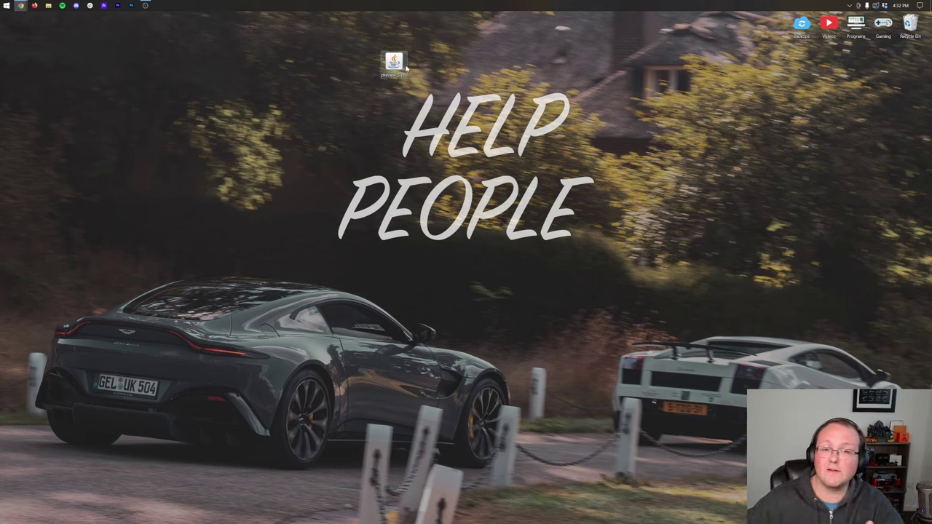
Check the full file name and extension of the OptiFine file on the desktop
left_click(402, 80)
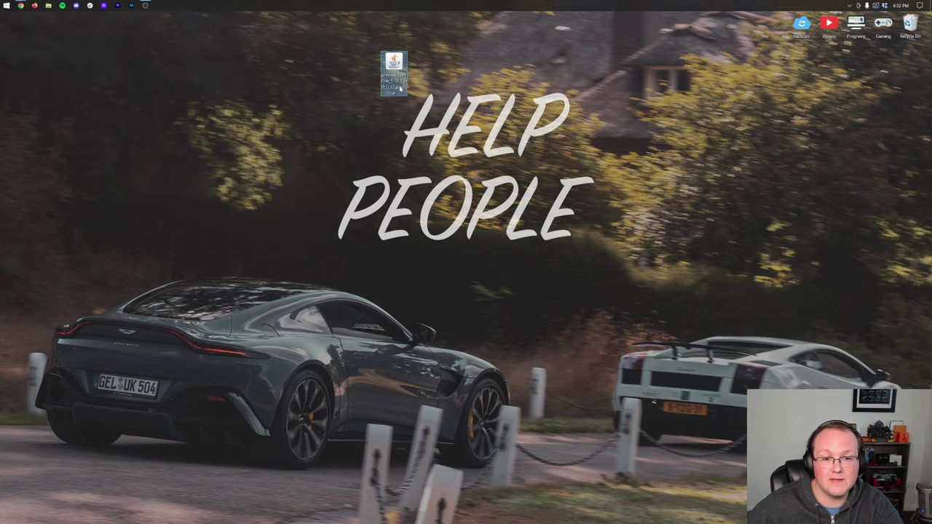
right_click(399, 88)
left_click(437, 205)
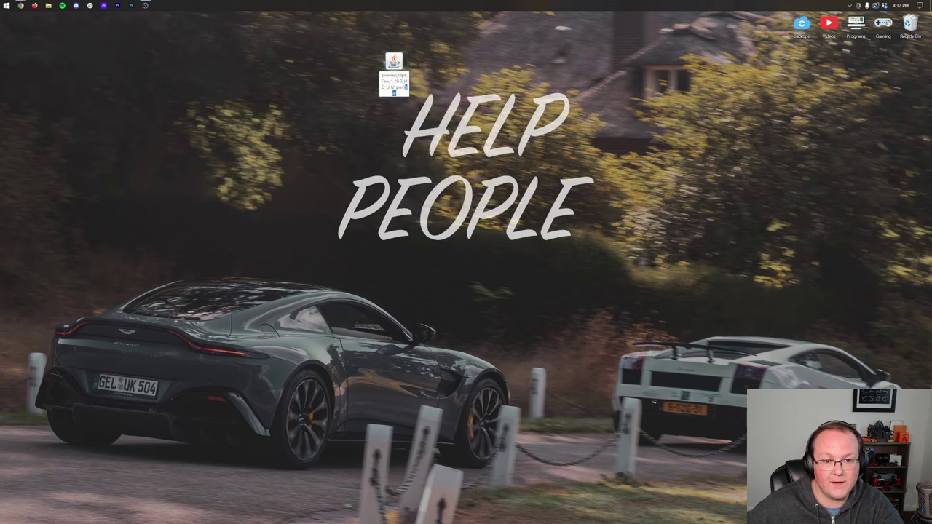
key("Return")
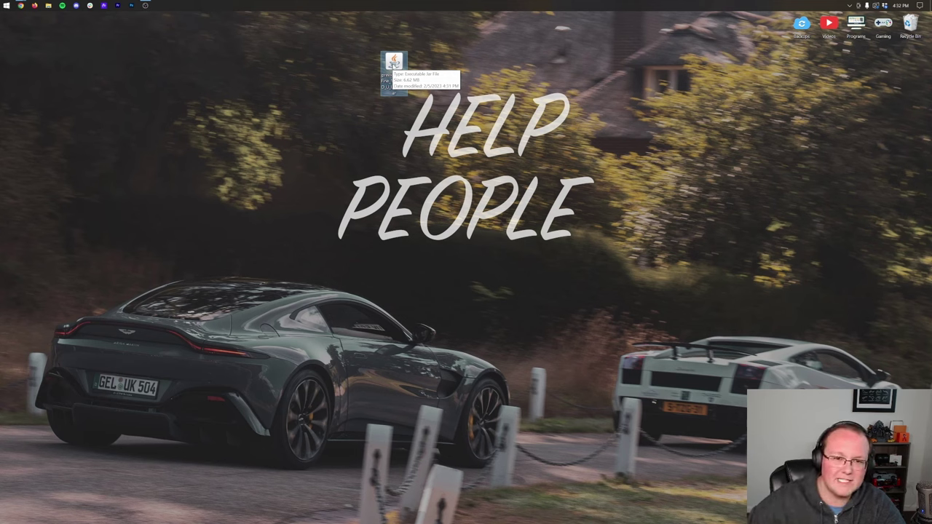
Try to open the OptiFine .jar file on the desktop, dismissing the app chooser
double_click(393, 64)
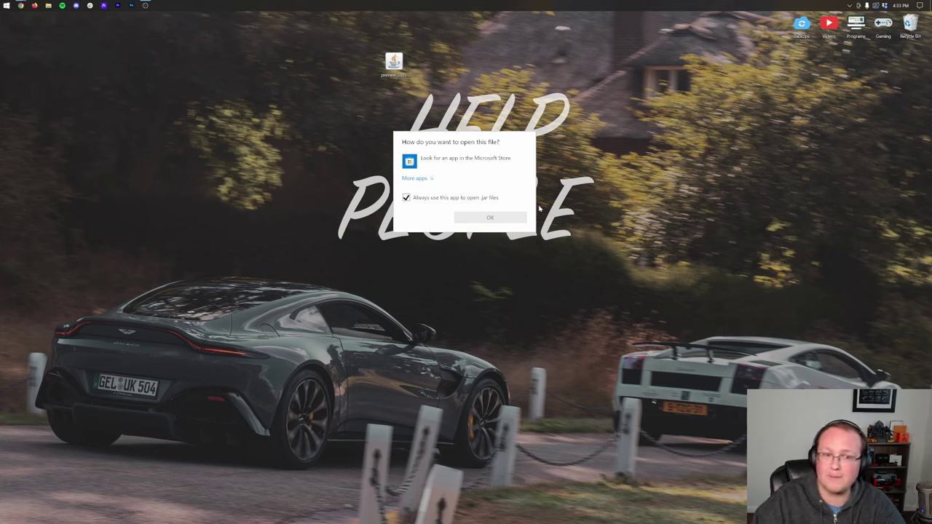
left_click(438, 112)
left_click(400, 81)
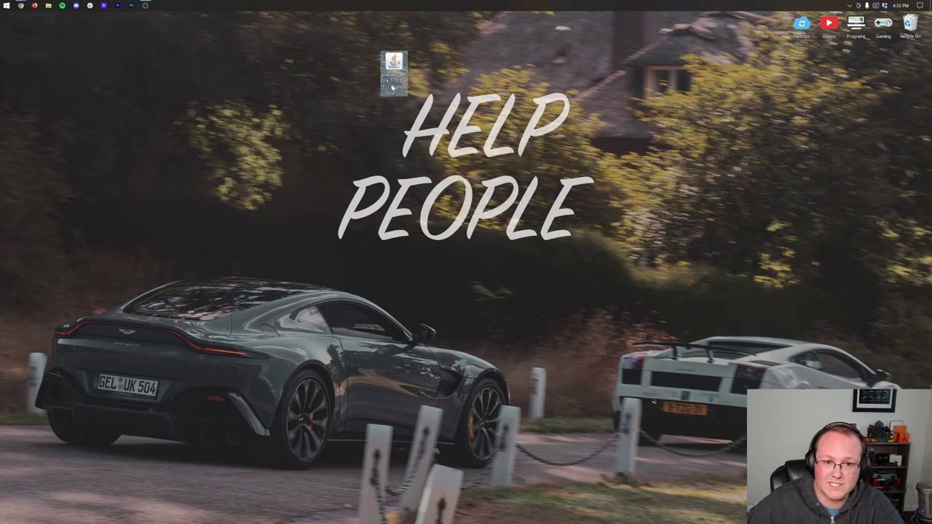
left_click(441, 112)
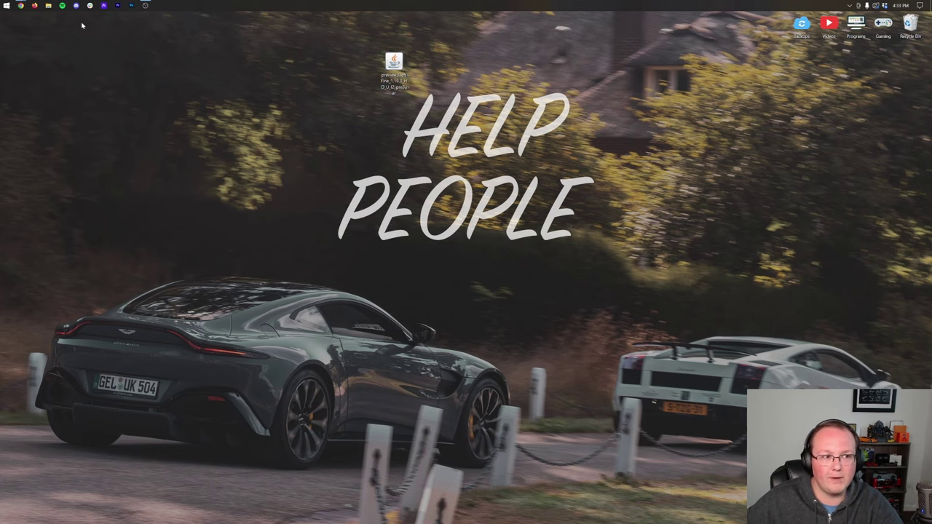
Switch to Chrome and open Oracle's Java 17 download page from the guide on installing Java for Minecraft
mouse_move(21, 6)
left_click(82, 38)
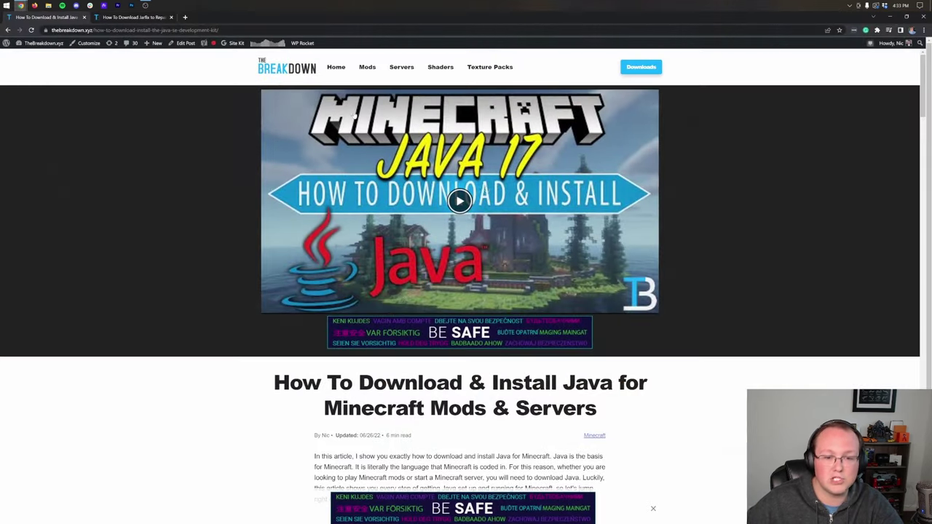
scroll(426, 153, "down", 1)
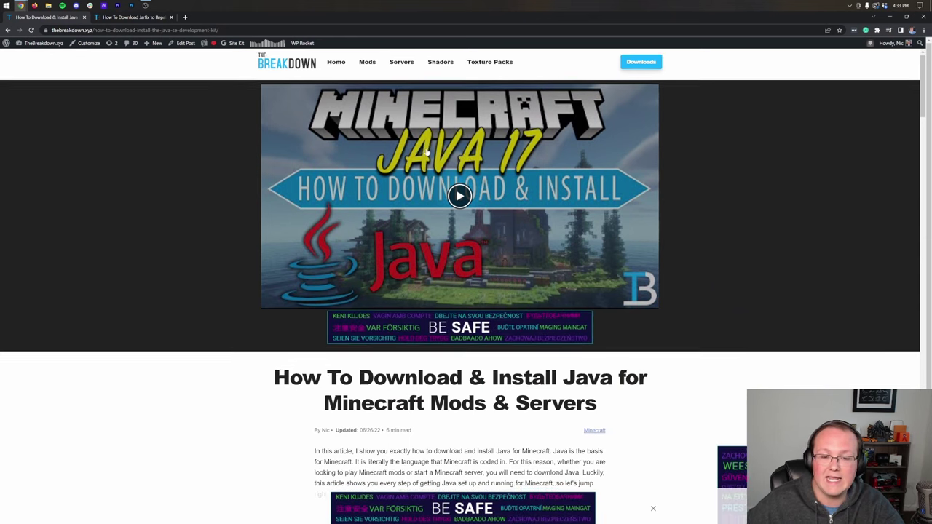
scroll(425, 153, "up", 1)
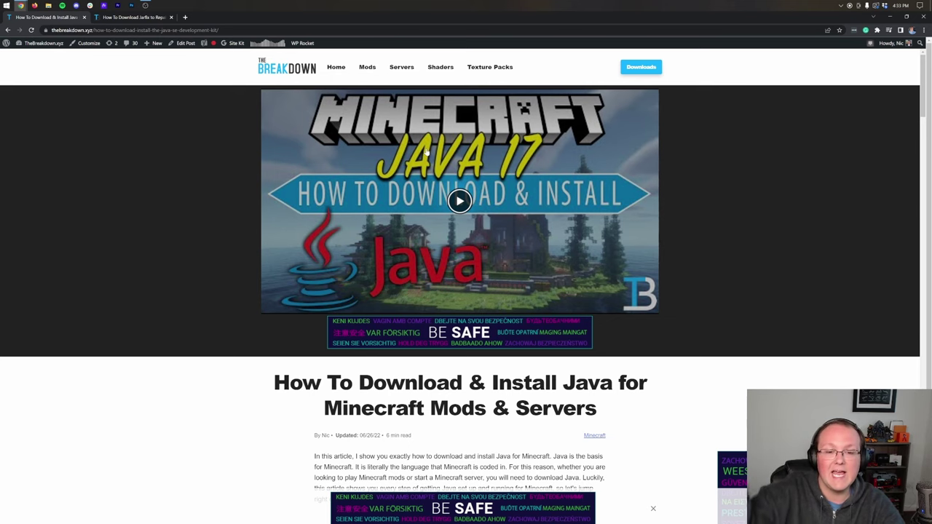
scroll(427, 152, "down", 3)
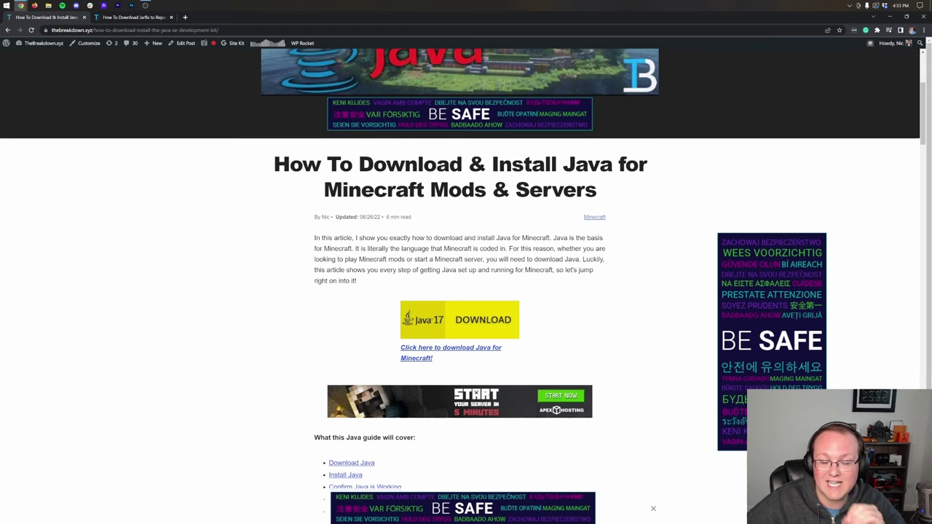
scroll(460, 270, "down", 1)
left_click(449, 246)
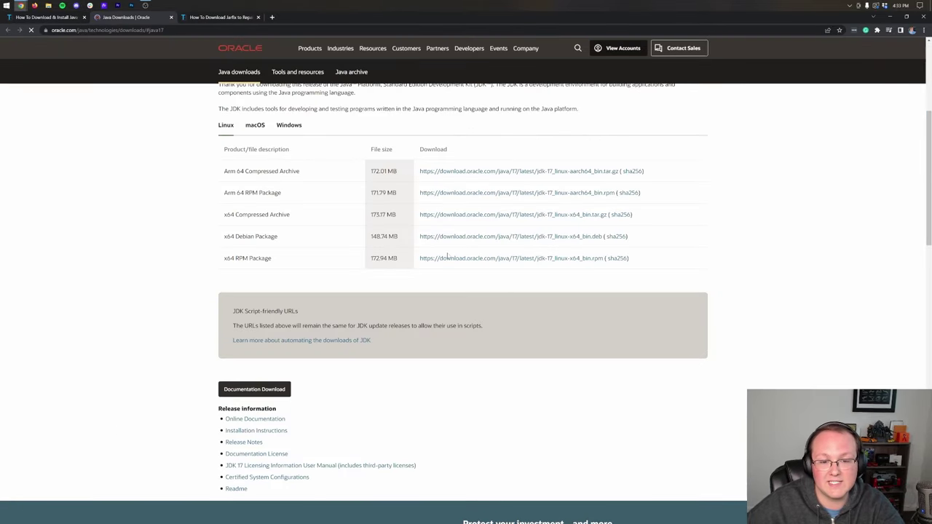
Download the Windows x64 Installer for Java 17
left_click(287, 127)
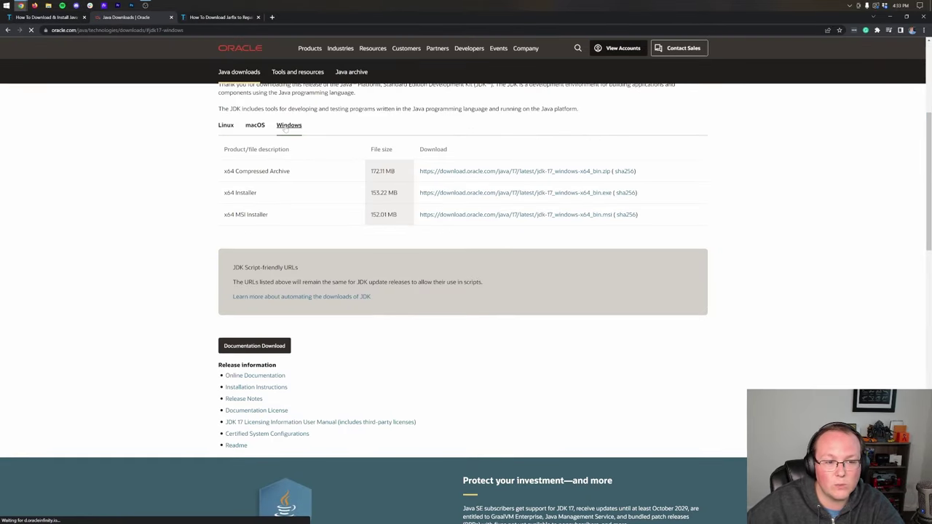
left_click_drag(233, 191, 386, 193)
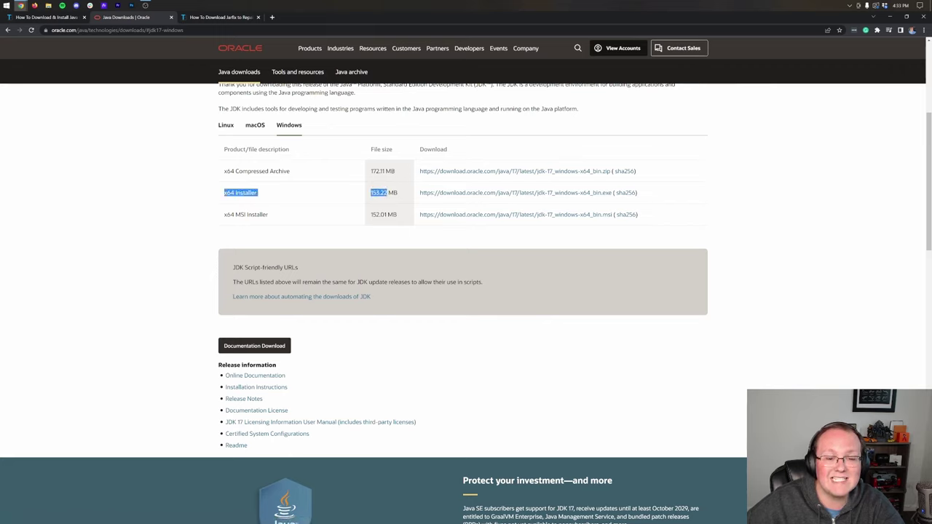
left_click(408, 195)
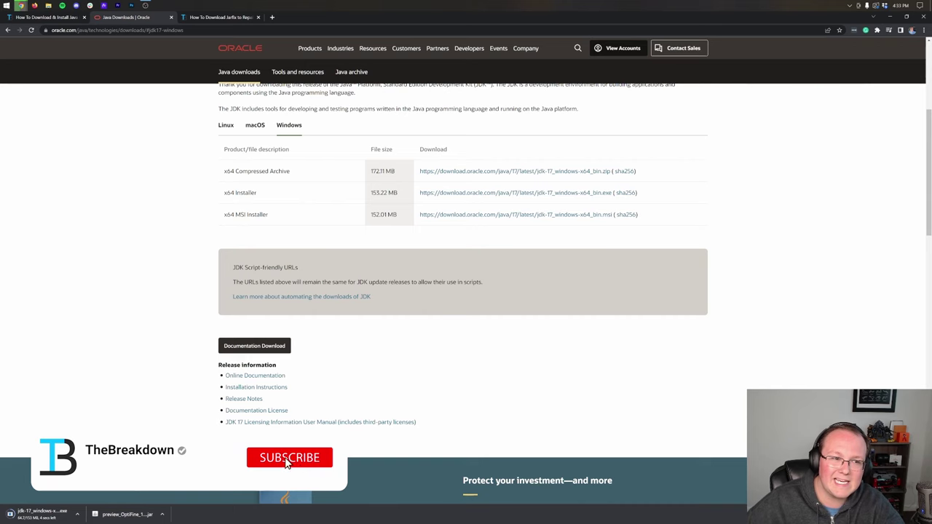
Return to the desktop and open the Downloads folder under This PC in File Explorer
key("ctrl+Tab")
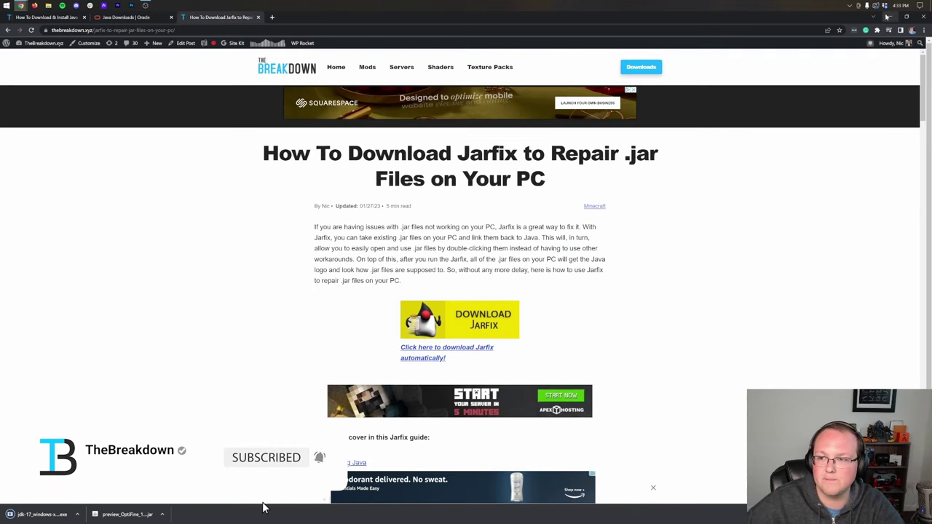
key("super+d")
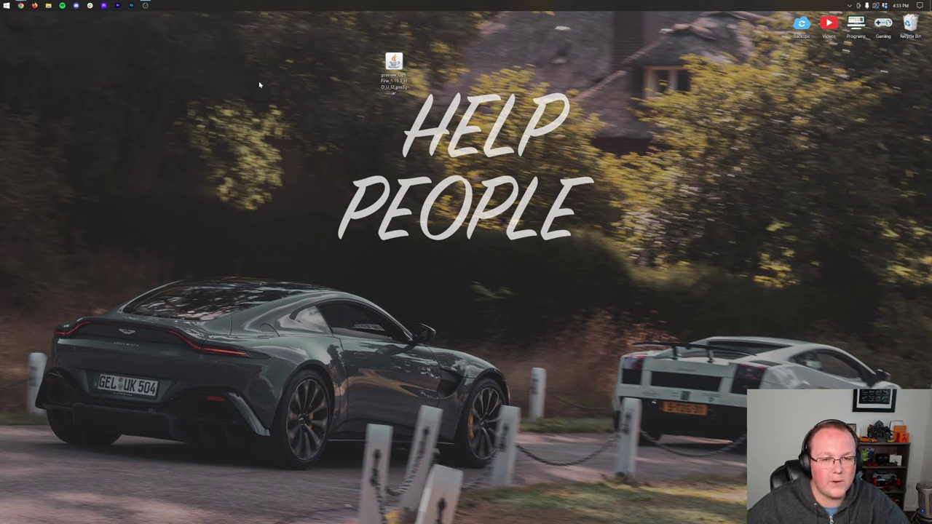
left_click(6, 5)
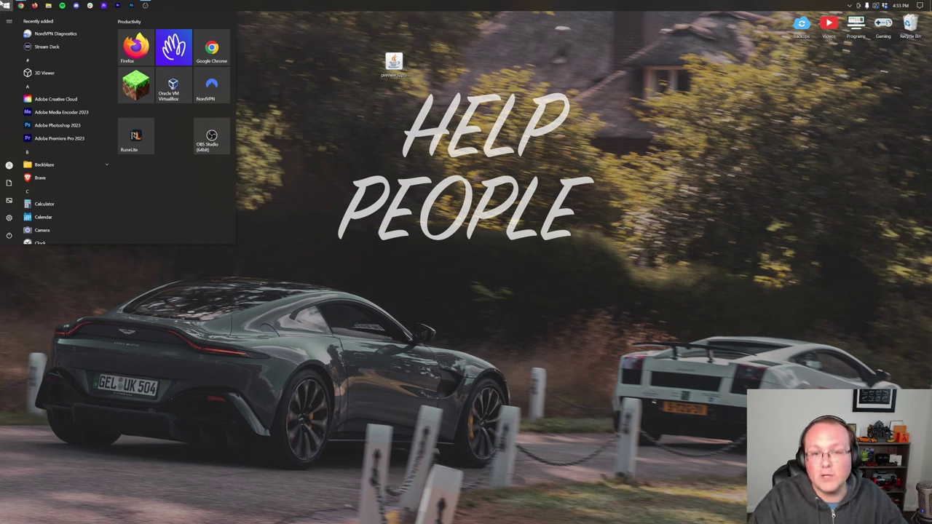
type("file")
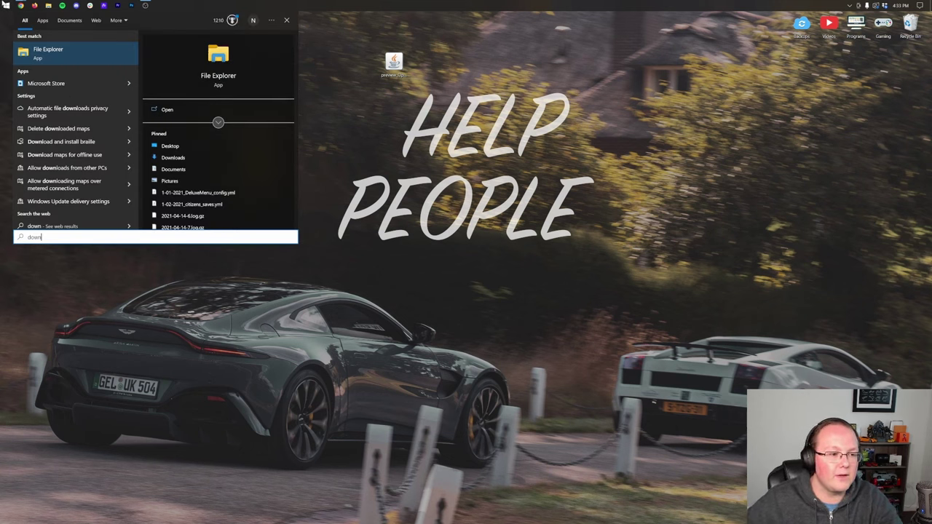
left_click(34, 61)
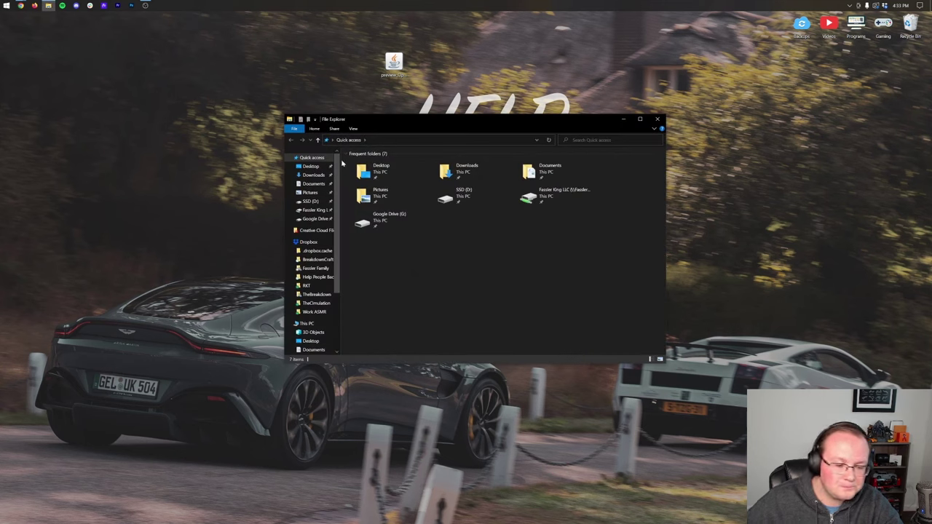
scroll(318, 226, "down", 4)
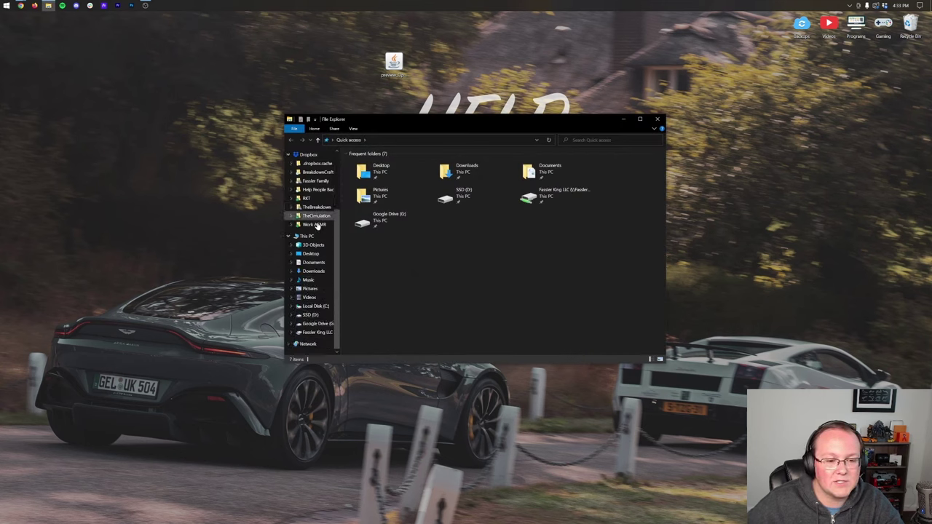
left_click(319, 236)
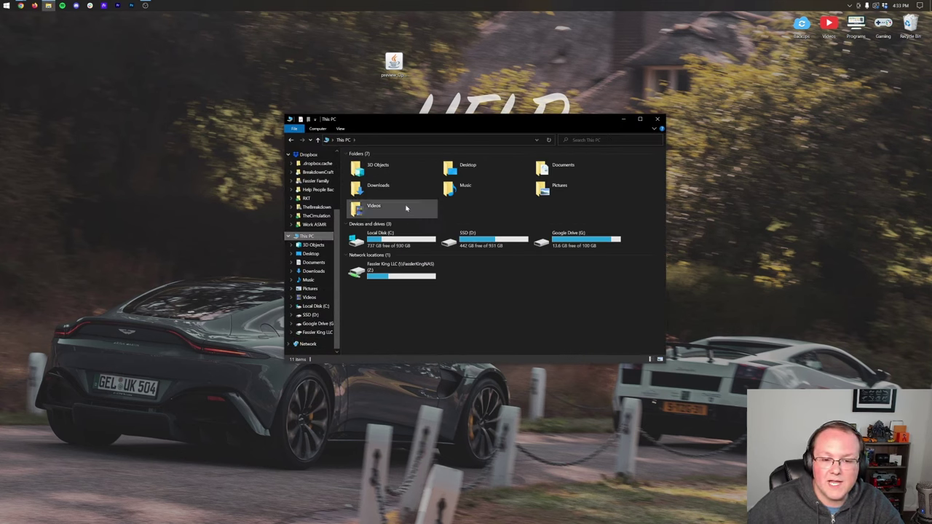
double_click(402, 191)
Move the jdk-17_windows-x64_bin.exe installer from Downloads to the desktop and close the folder window
left_click(371, 175)
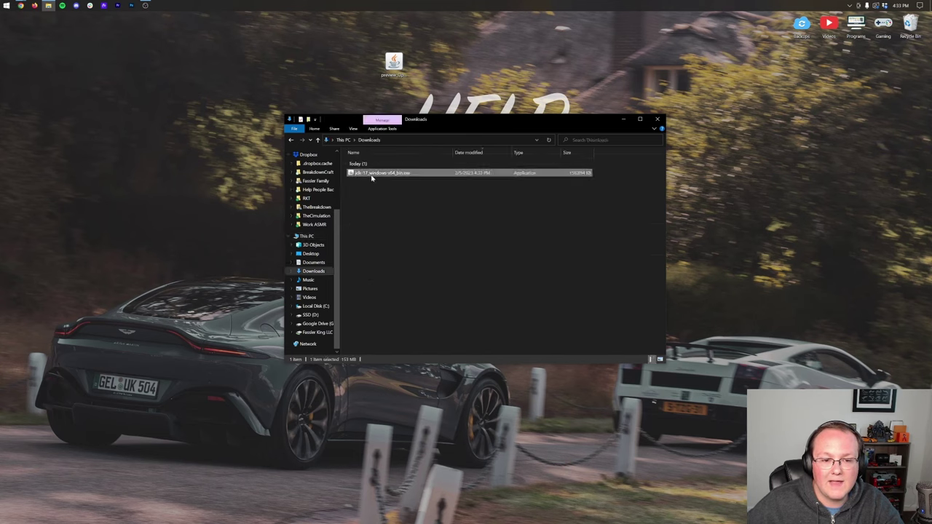
left_click_drag(362, 175, 285, 82)
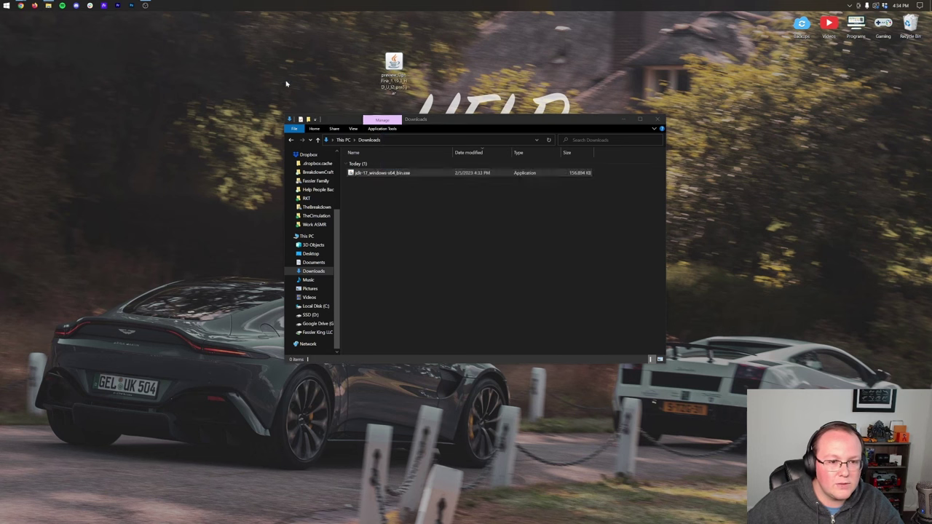
left_click(658, 119)
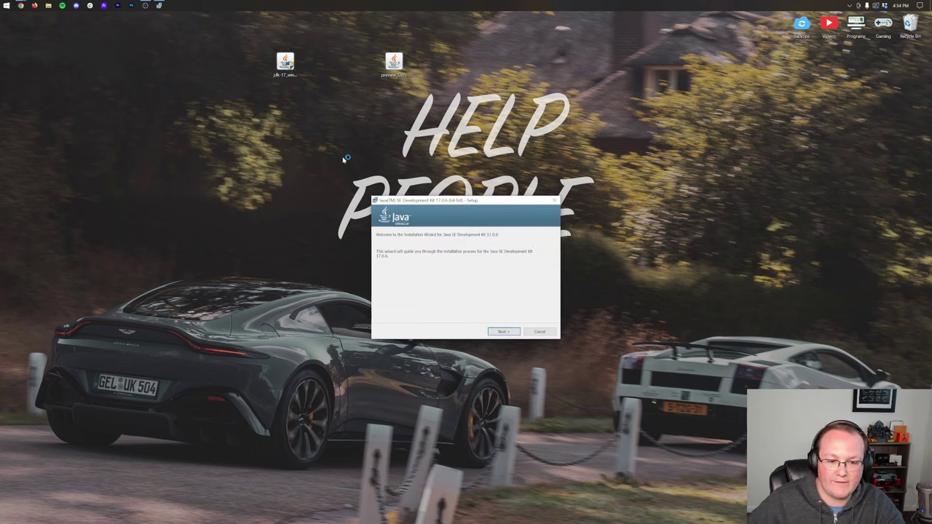
Install Java SE Development Kit 17.0.6 with the default settings and put its desktop installer in the Recycle Bin
left_click(514, 331)
left_click(515, 332)
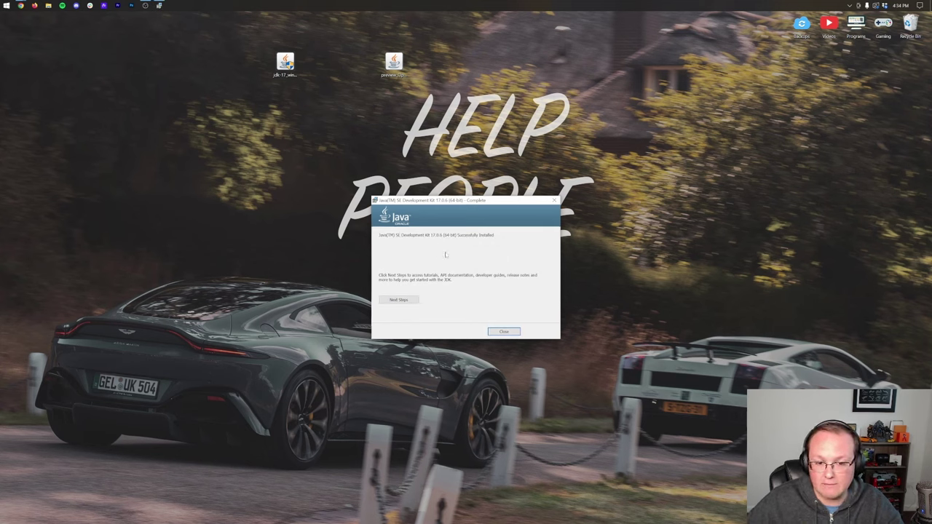
left_click(504, 331)
left_click_drag(284, 63, 910, 26)
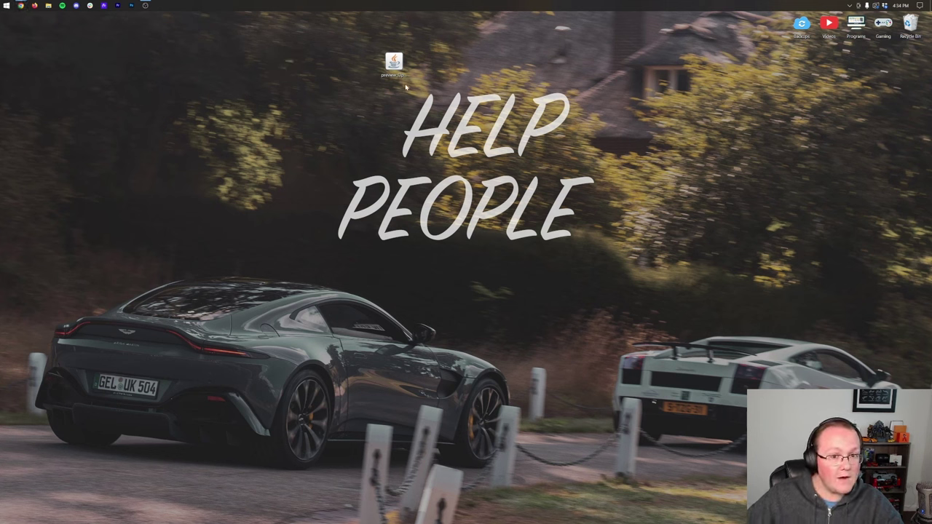
Test opening the OptiFine .jar file directly and with a chosen app, closing the OptiFine installer each time
double_click(393, 64)
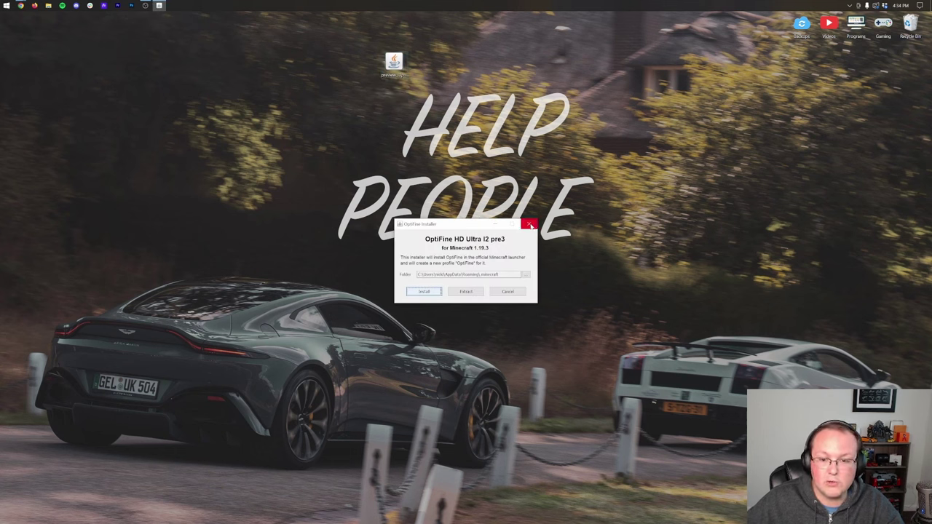
left_click(531, 226)
right_click(388, 59)
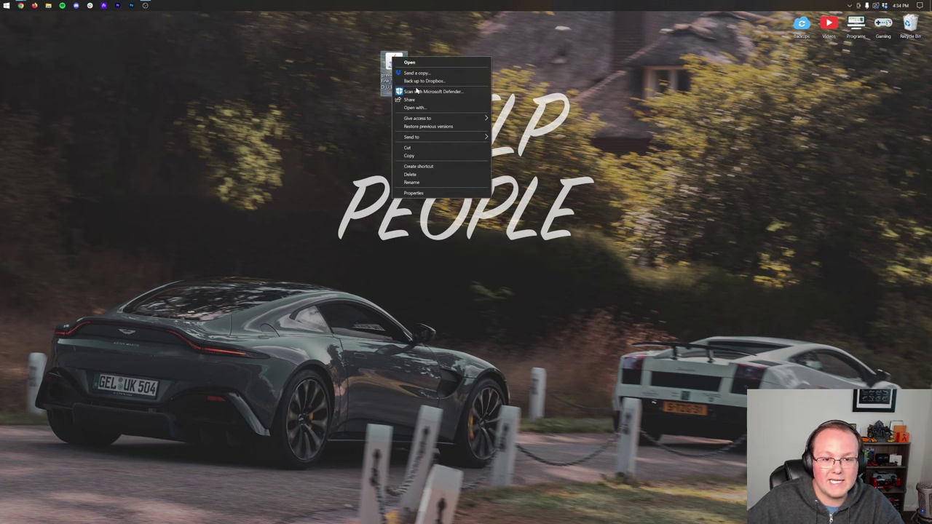
left_click(416, 109)
left_click(486, 268)
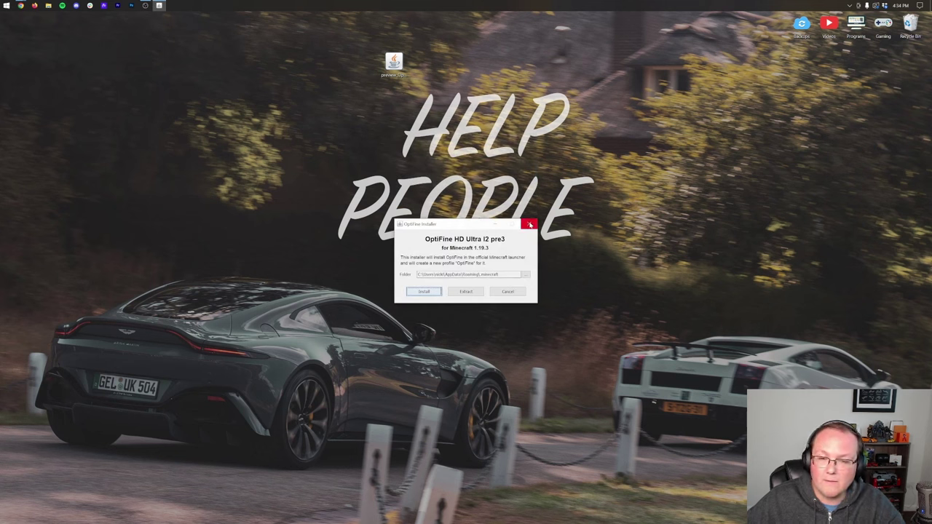
left_click(530, 225)
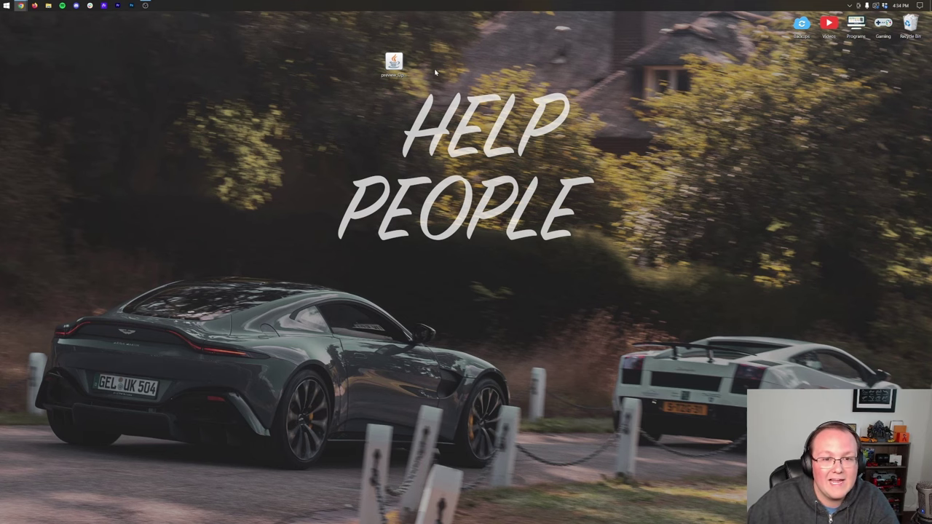
Switch to Chrome and download jarfix.exe from the Jarfix article
mouse_move(20, 6)
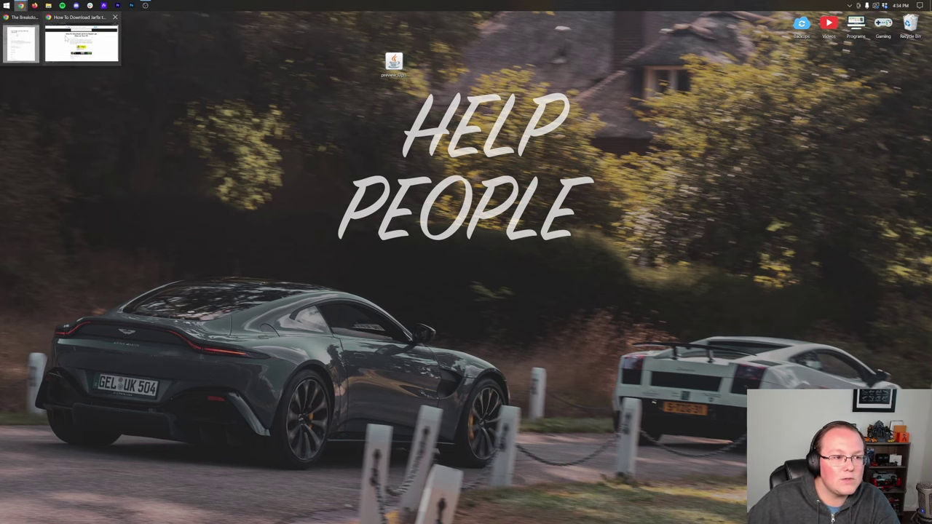
left_click(82, 40)
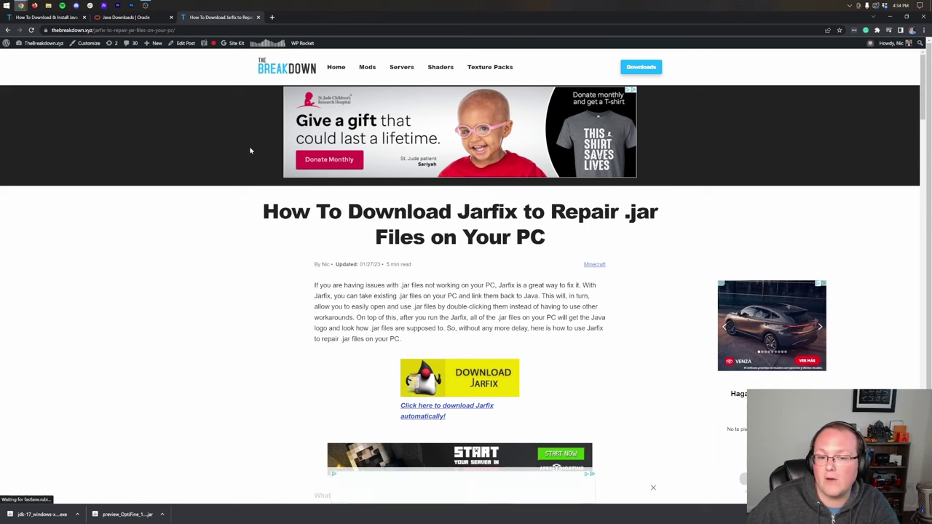
scroll(249, 150, "down", 3)
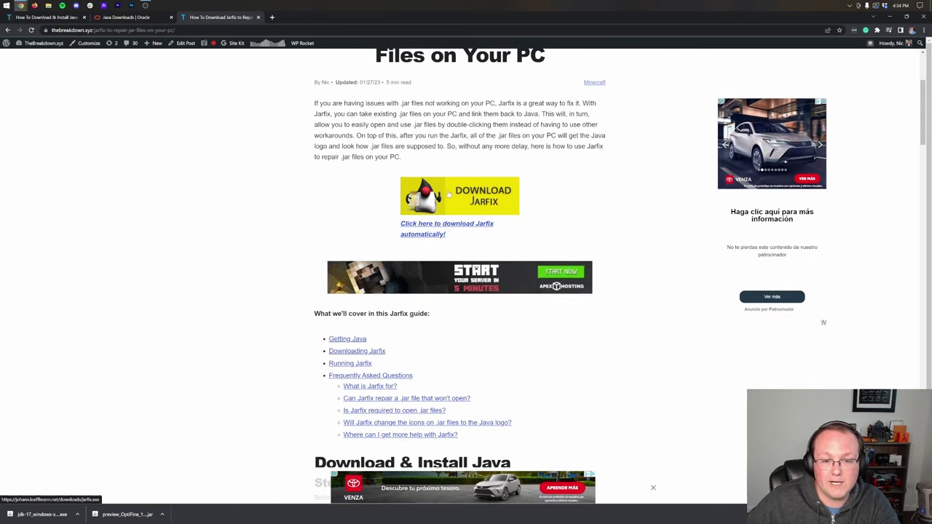
left_click(448, 193)
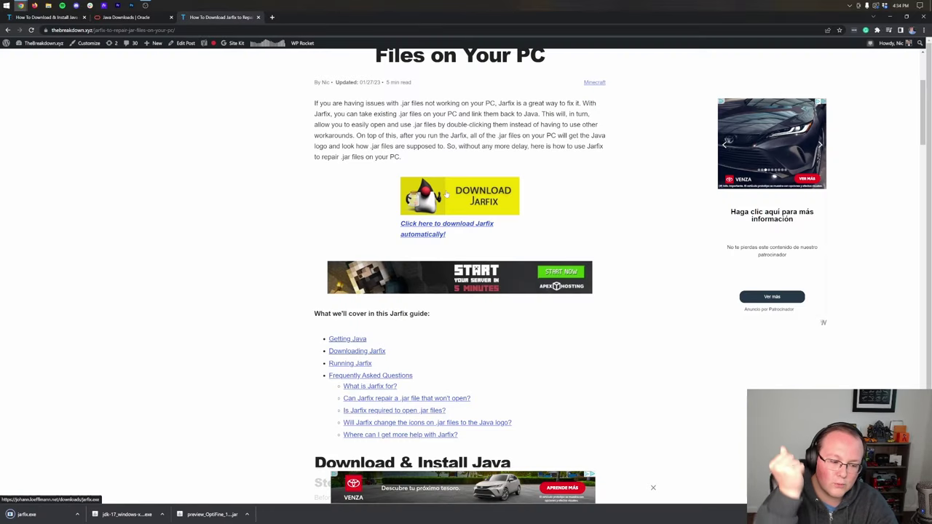
scroll(446, 194, "down", 4)
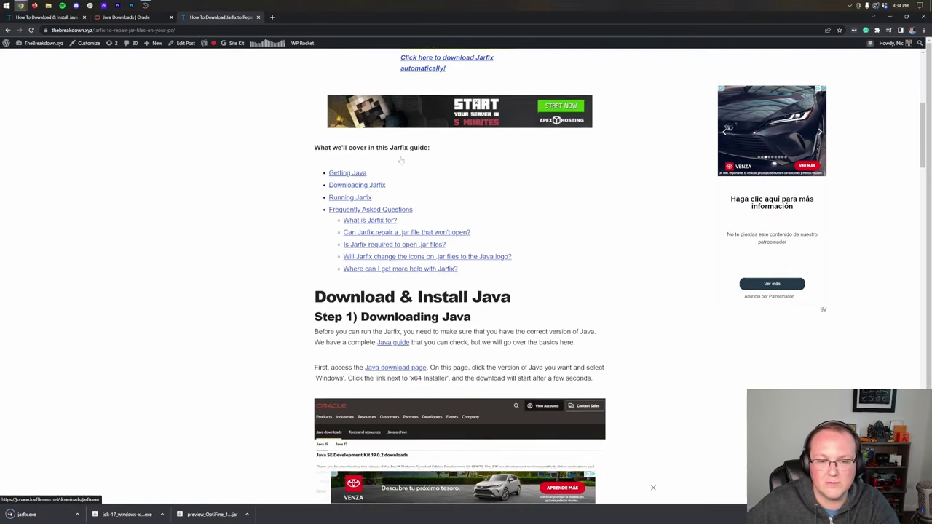
Minimize the browser, move jarfix.exe from the Downloads folder to the desktop, and close the folder window
scroll(400, 160, "up", 1)
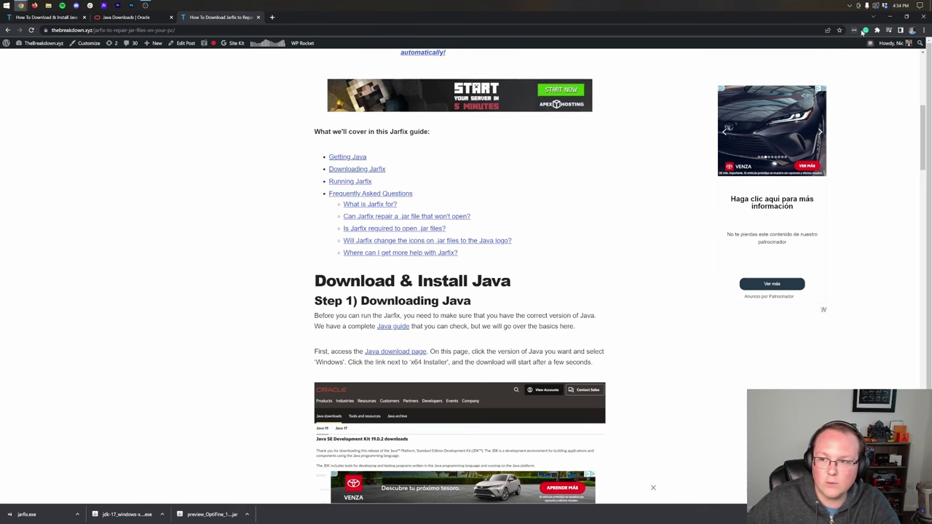
left_click(888, 18)
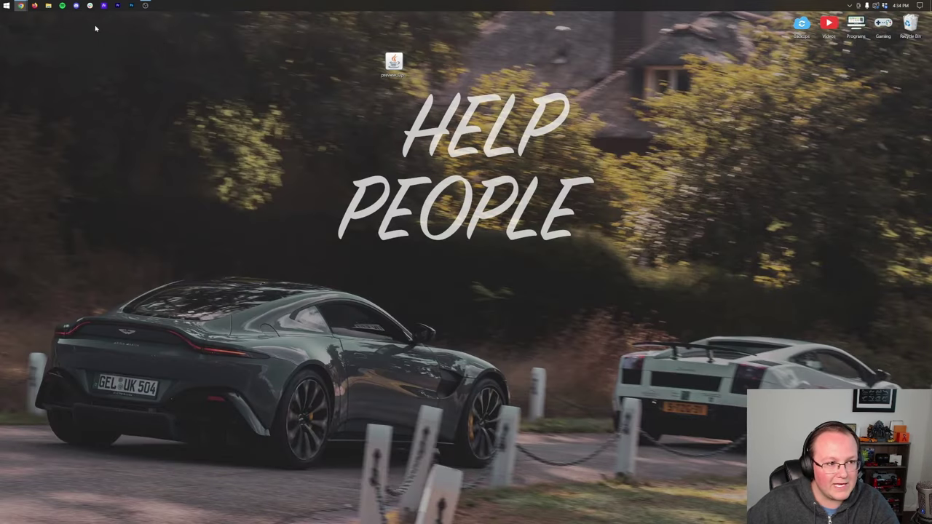
left_click(6, 5)
type("file")
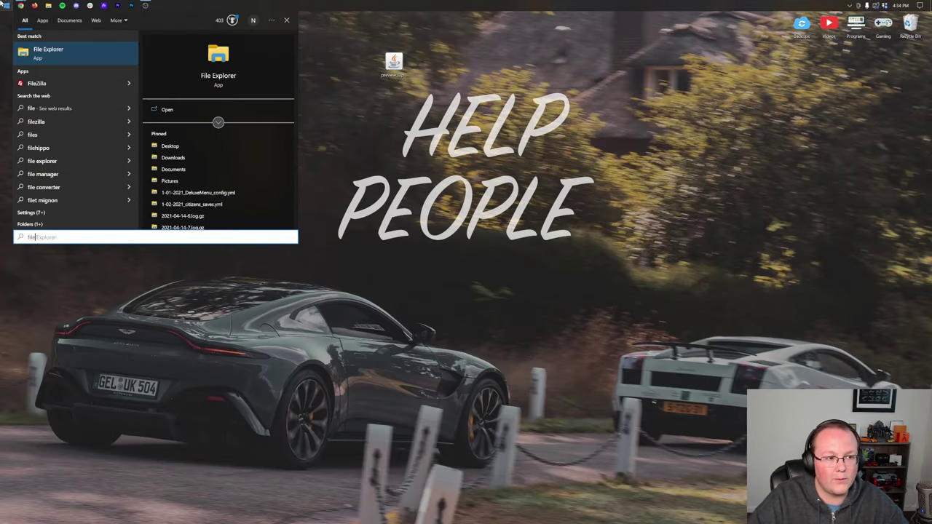
key("Return")
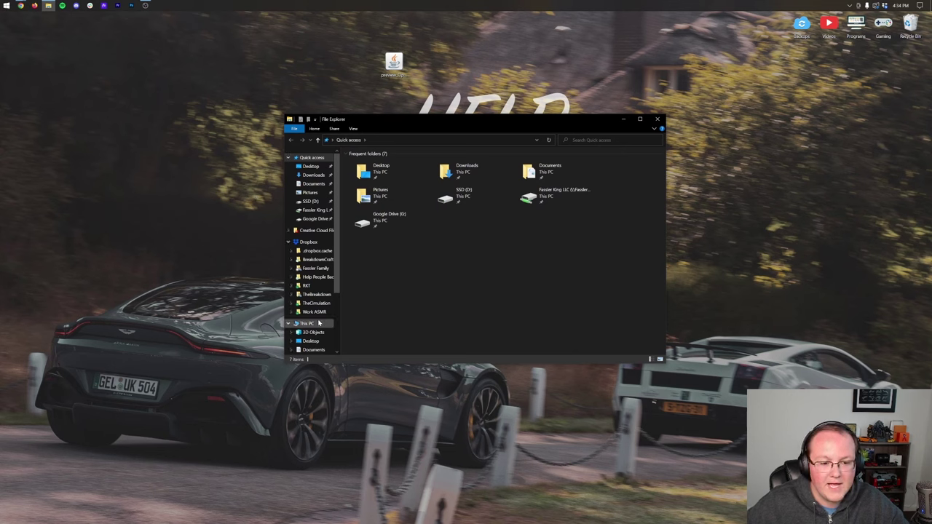
left_click(318, 323)
left_click(400, 188)
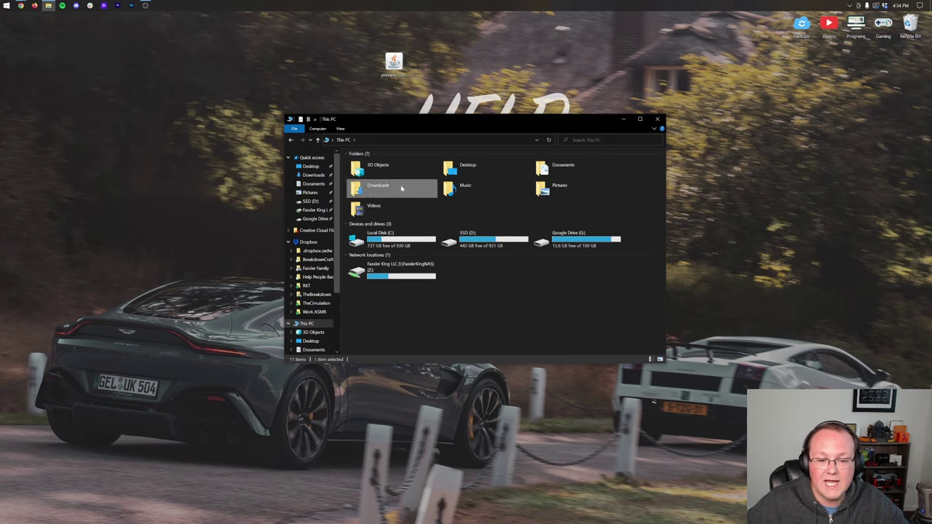
double_click(401, 188)
left_click_drag(364, 173, 313, 90)
left_click(658, 118)
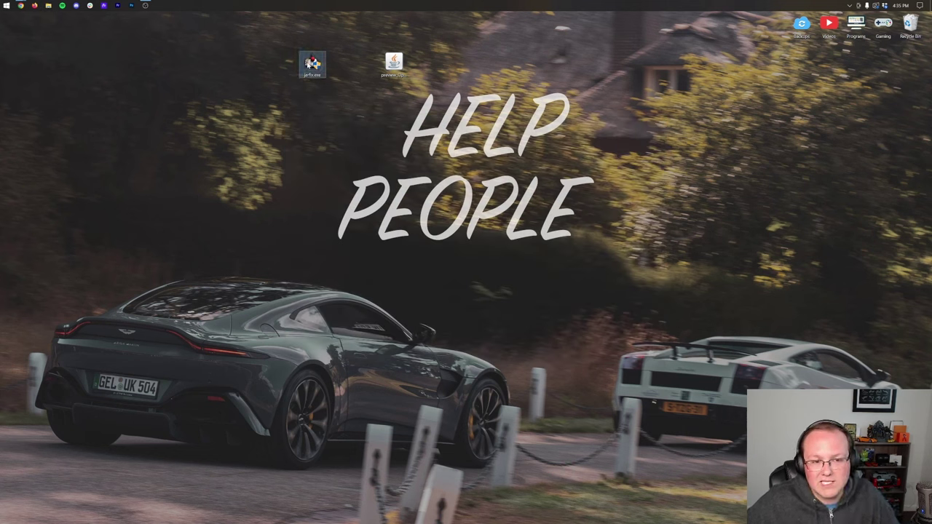
Run jarfix.exe from the desktop to relink .jar files to Java and dismiss its message
double_click(312, 63)
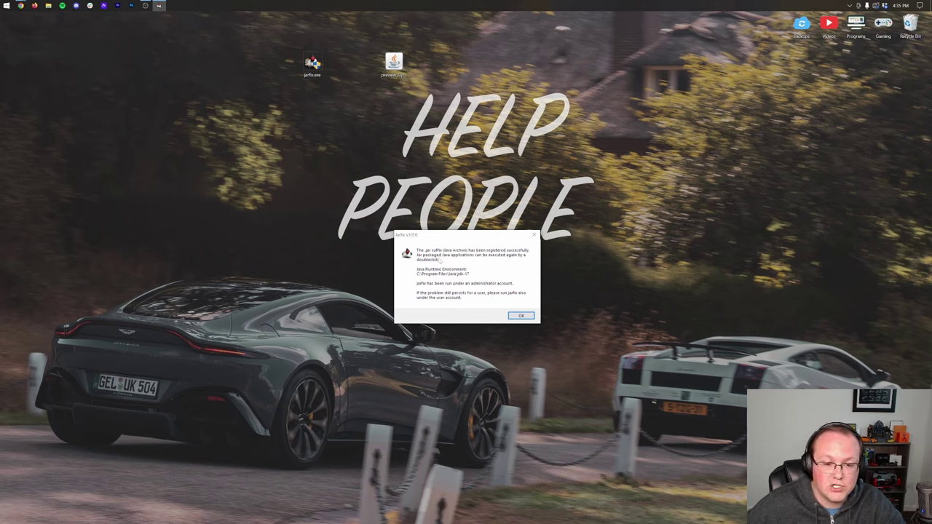
left_click(521, 315)
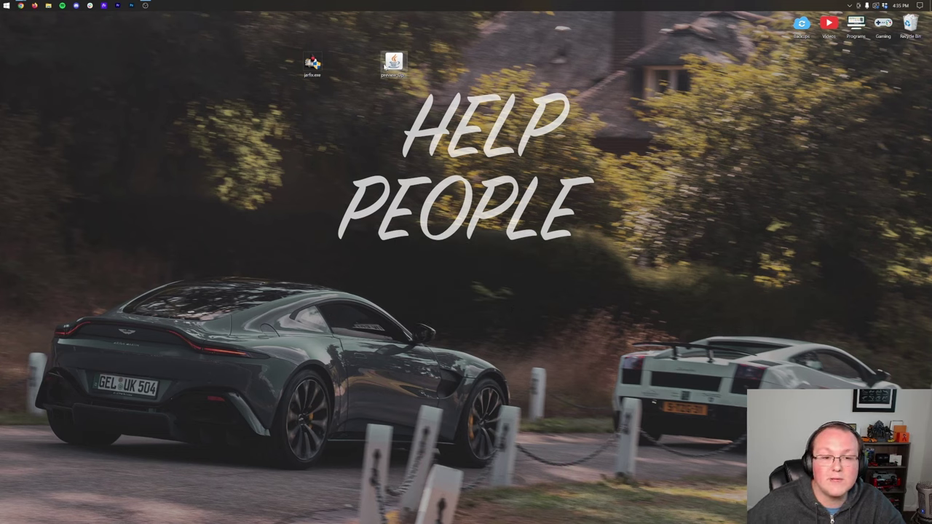
Install OptiFine HD Ultra I2 pre3 from the desktop .jar file in the default folder, and put jarfix.exe in the Recycle Bin
double_click(393, 63)
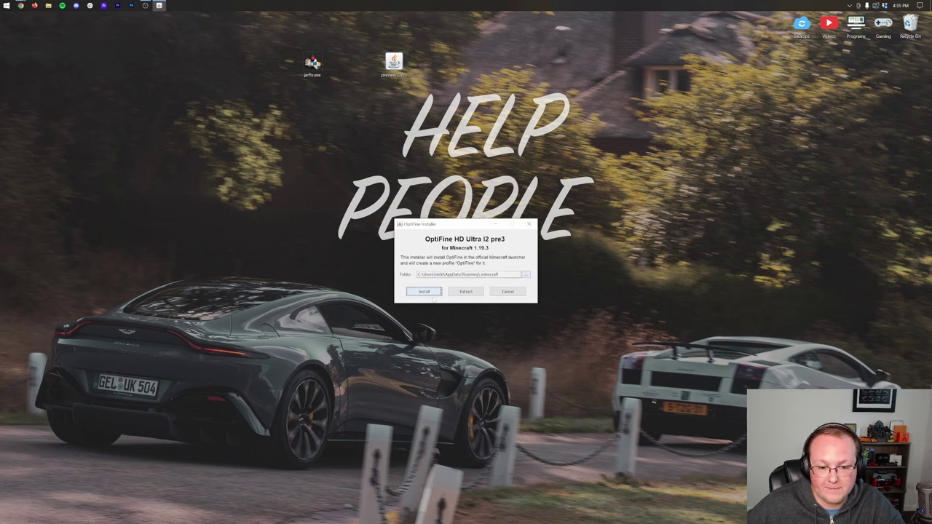
left_click(430, 293)
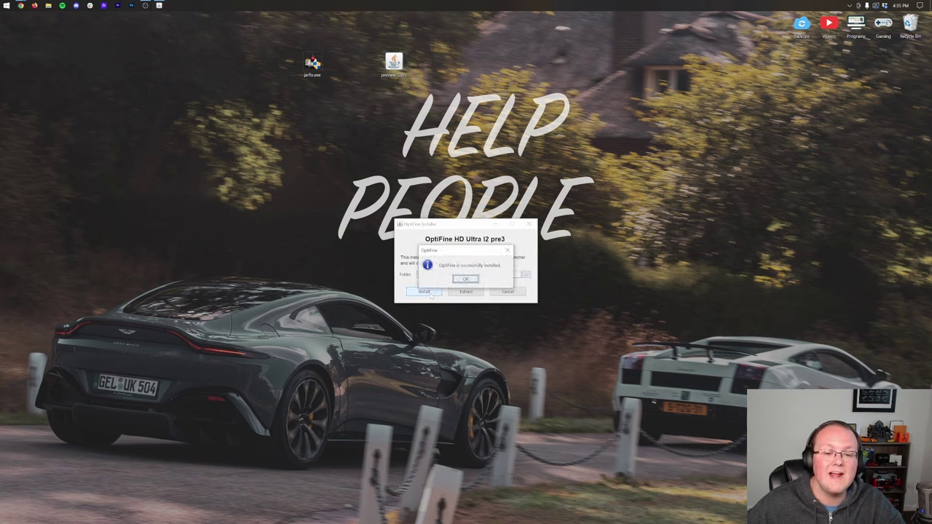
left_click(464, 279)
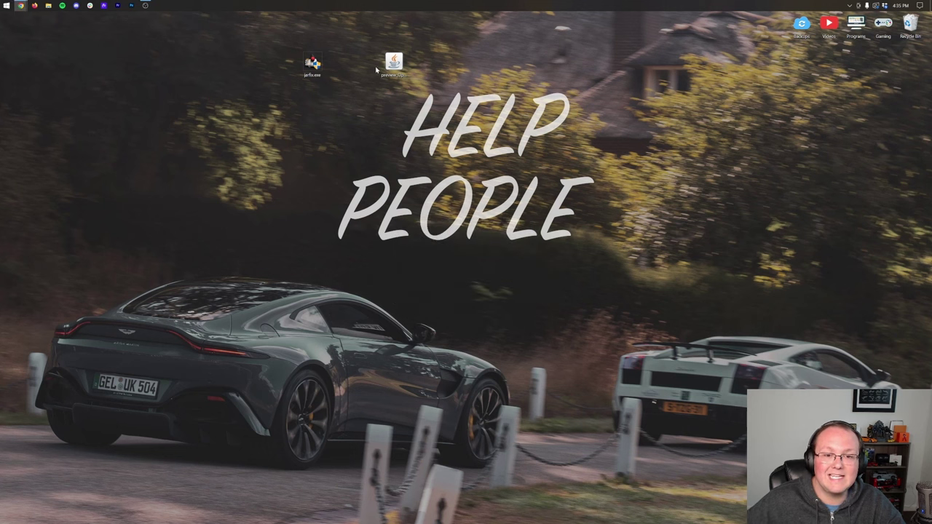
left_click_drag(313, 66, 910, 25)
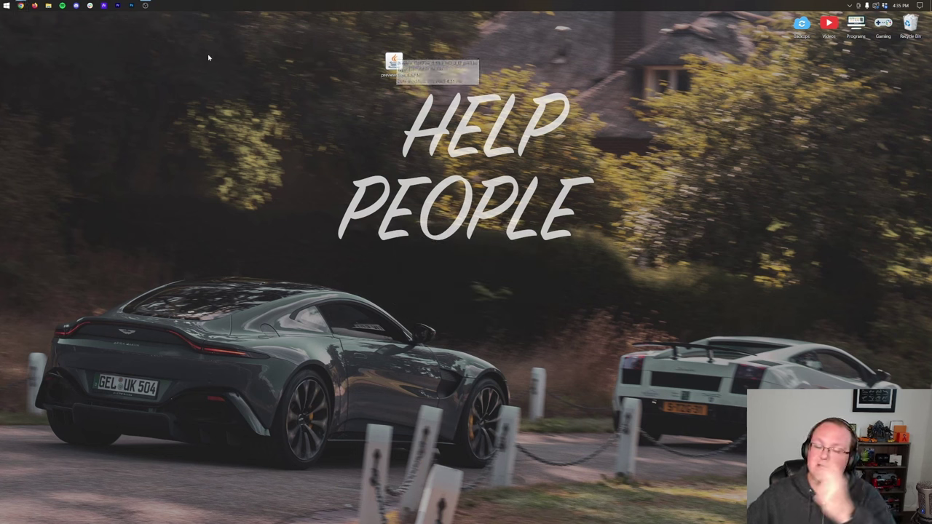
Switch to Chrome and look through the Jarfix article's download options, running instructions and frequently asked questions
mouse_move(21, 5)
left_click(22, 40)
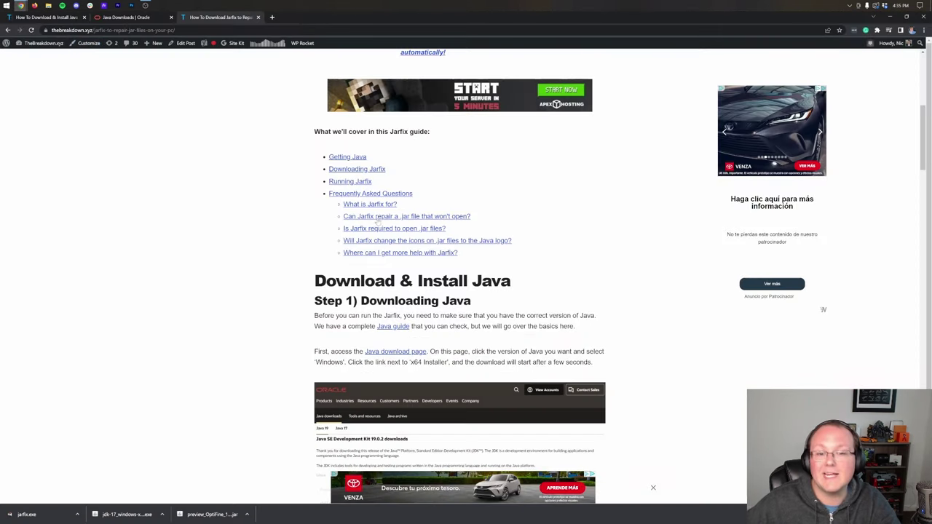
scroll(377, 217, "down", 3)
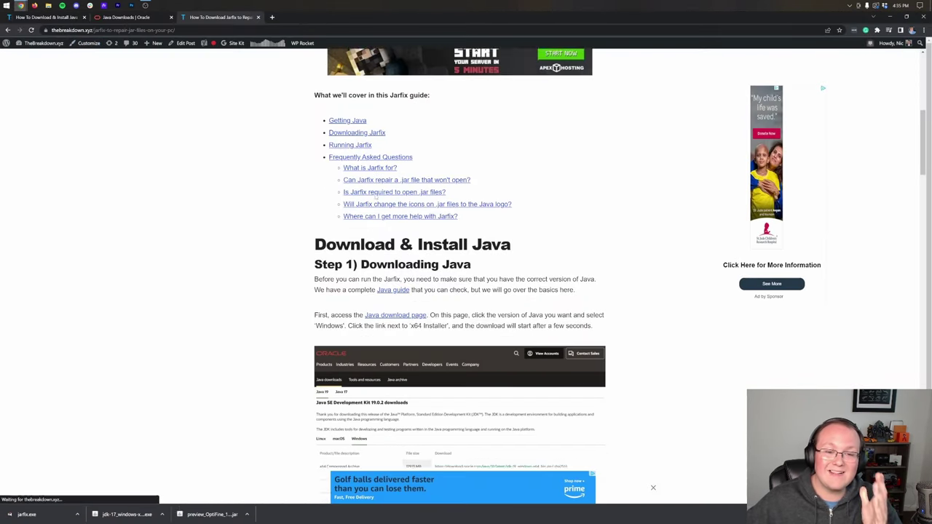
scroll(378, 184, "down", 15)
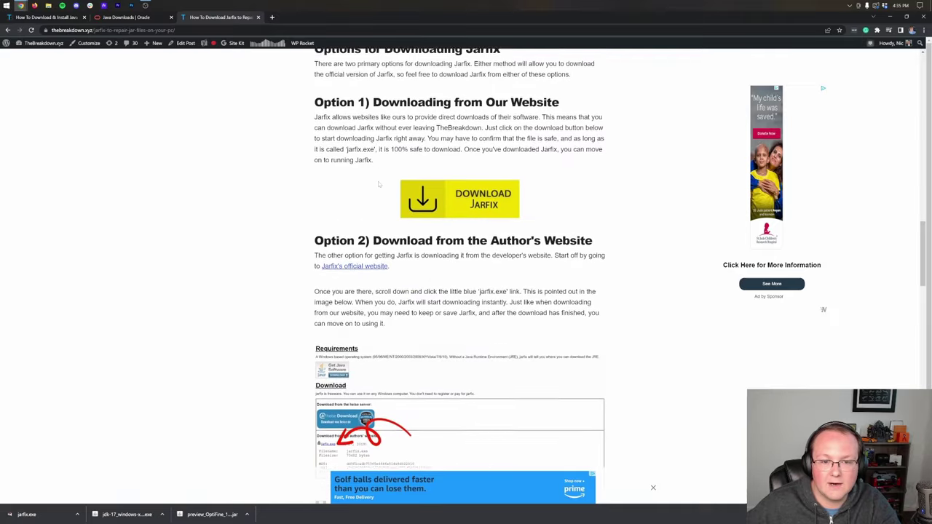
scroll(379, 185, "down", 8)
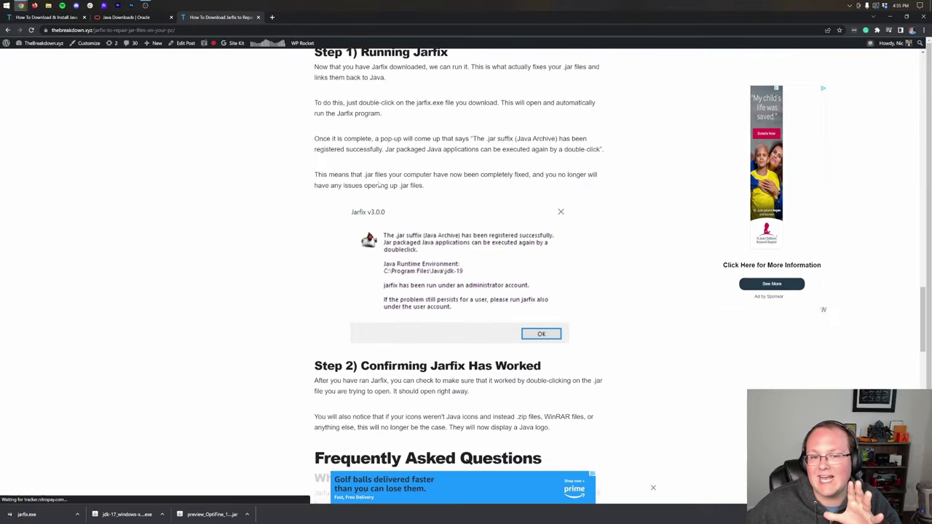
scroll(380, 185, "down", 9)
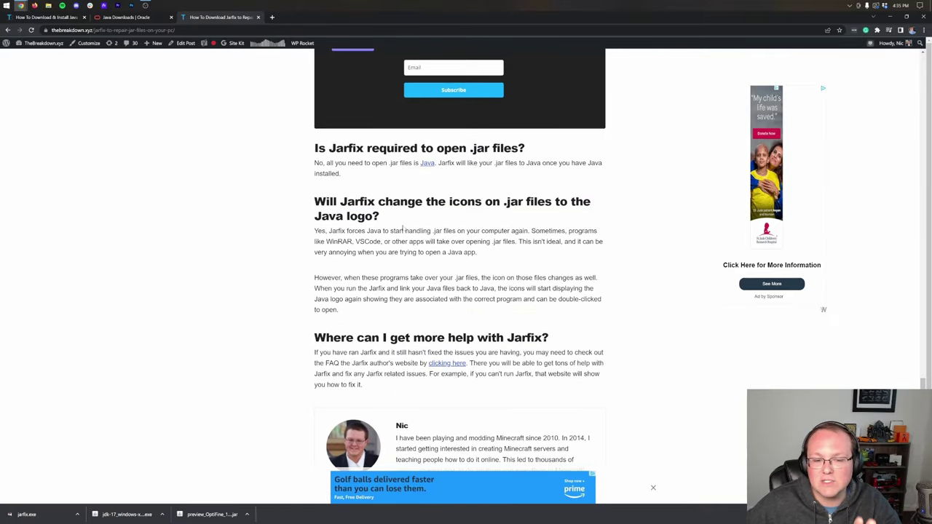
scroll(403, 228, "up", 20)
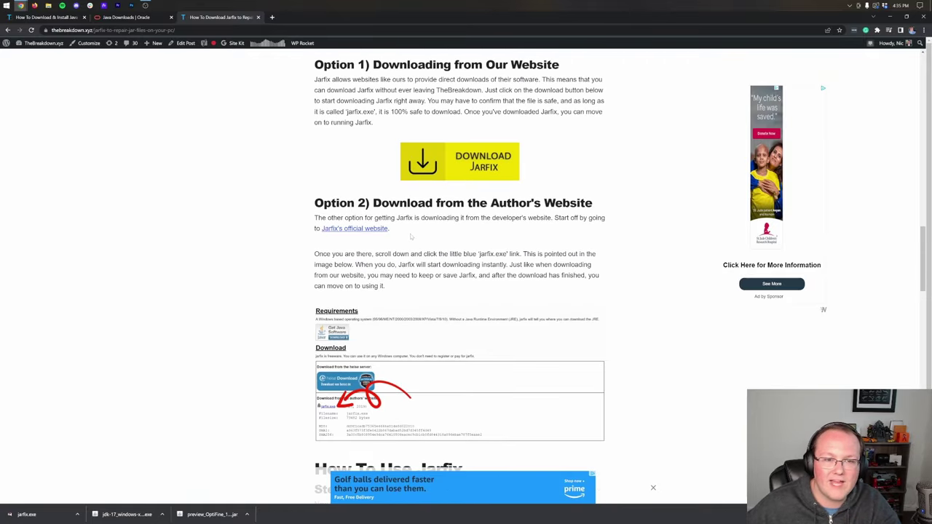
scroll(411, 237, "up", 15)
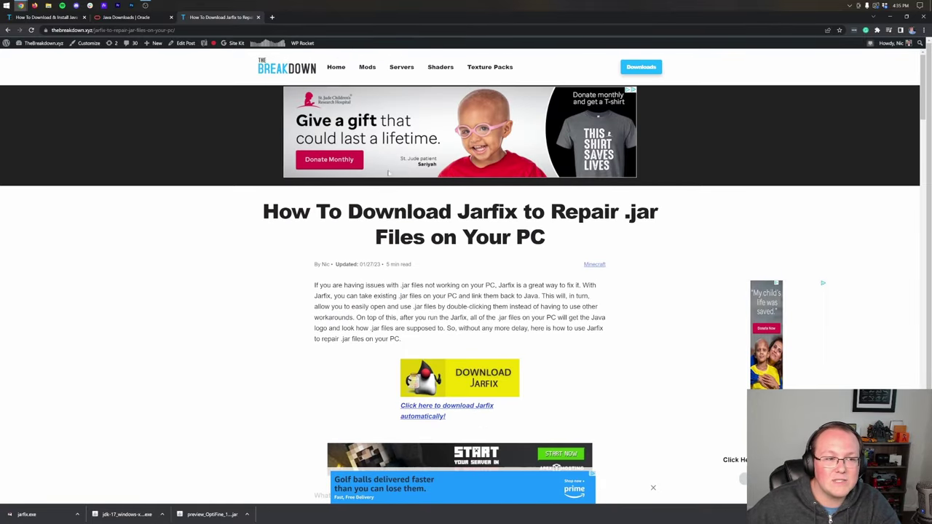
Look through the Java download article, from its installation steps to the troubleshooting section on .jar files opening in WinRAR
key("ctrl+1")
scroll(321, 191, "down", 3)
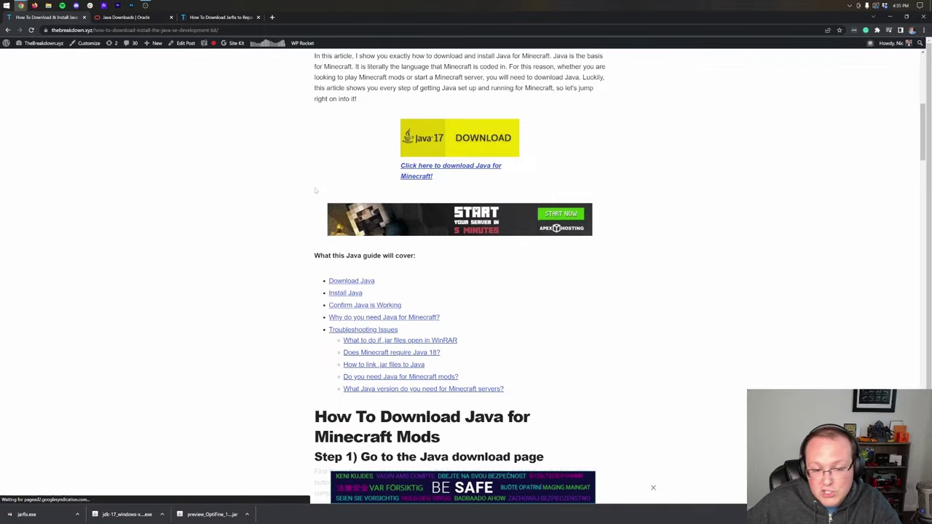
scroll(321, 191, "down", 5)
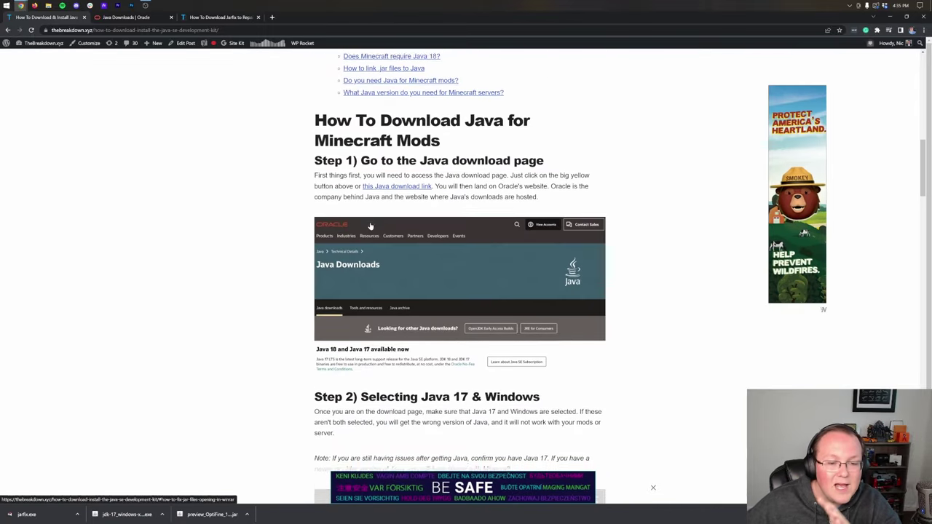
scroll(371, 227, "down", 20)
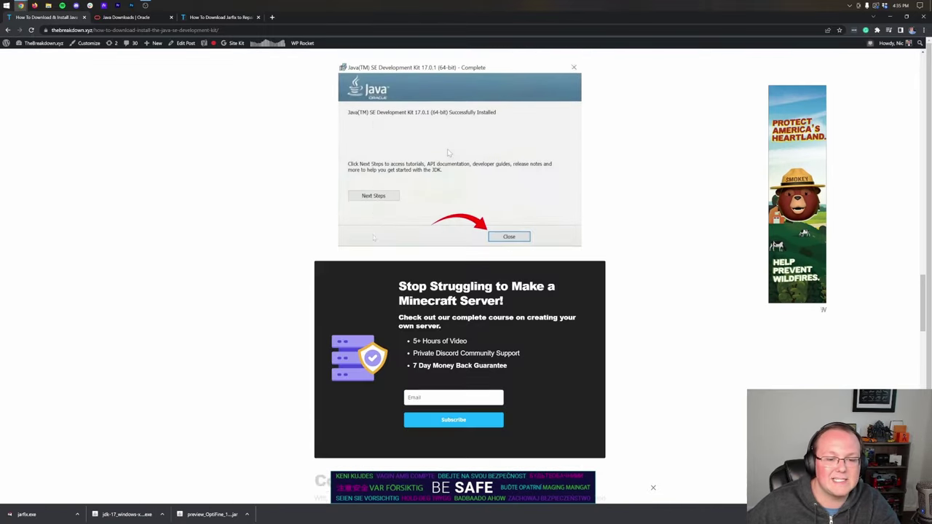
scroll(374, 240, "down", 3)
scroll(393, 263, "up", 3)
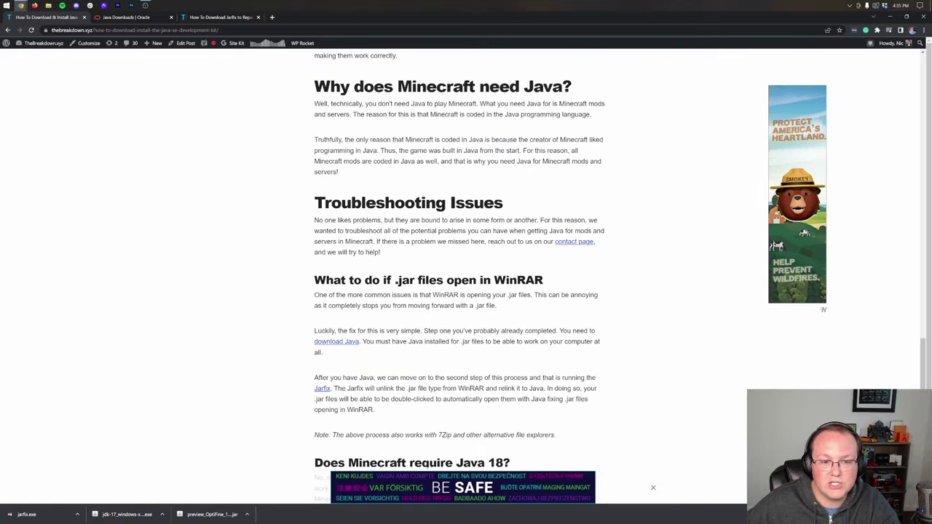
scroll(419, 174, "down", 7)
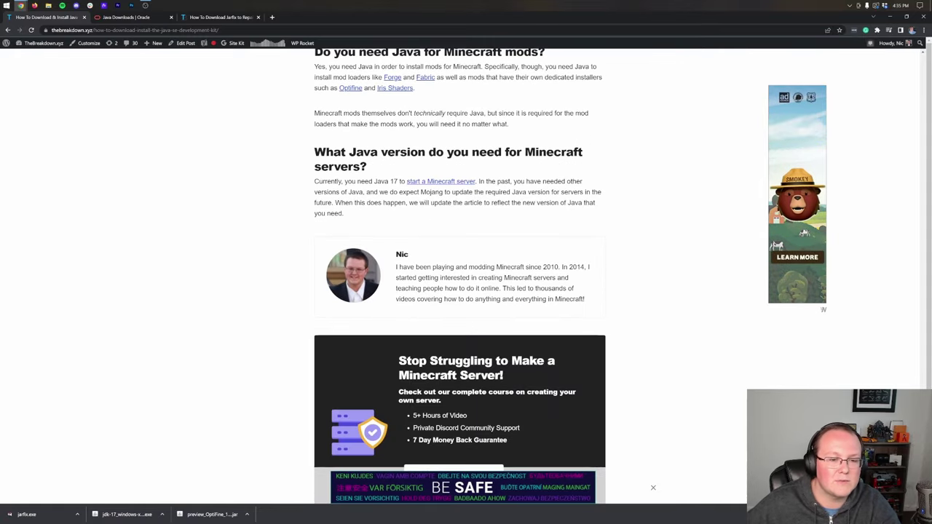
scroll(419, 174, "up", 9)
scroll(459, 262, "up", 15)
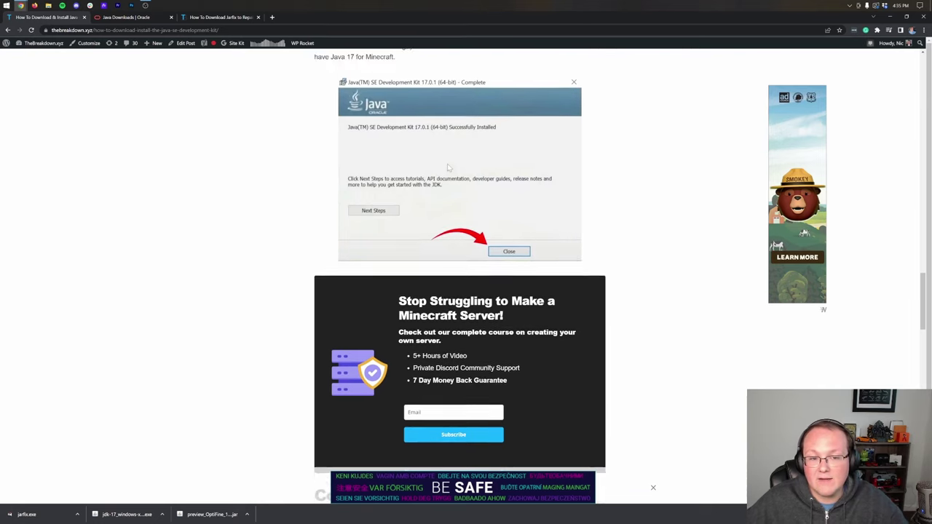